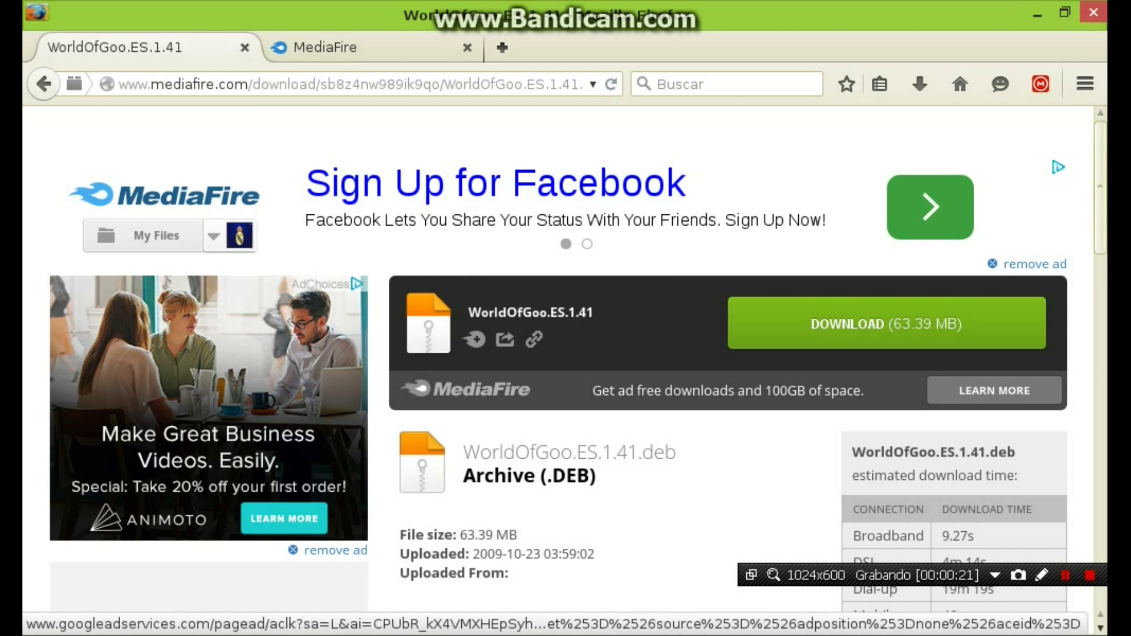
# Show the desktop and move the WorldOfGoo.ES.1.41.deb package icon to a clear spot on it
pyautogui.press('super+d')
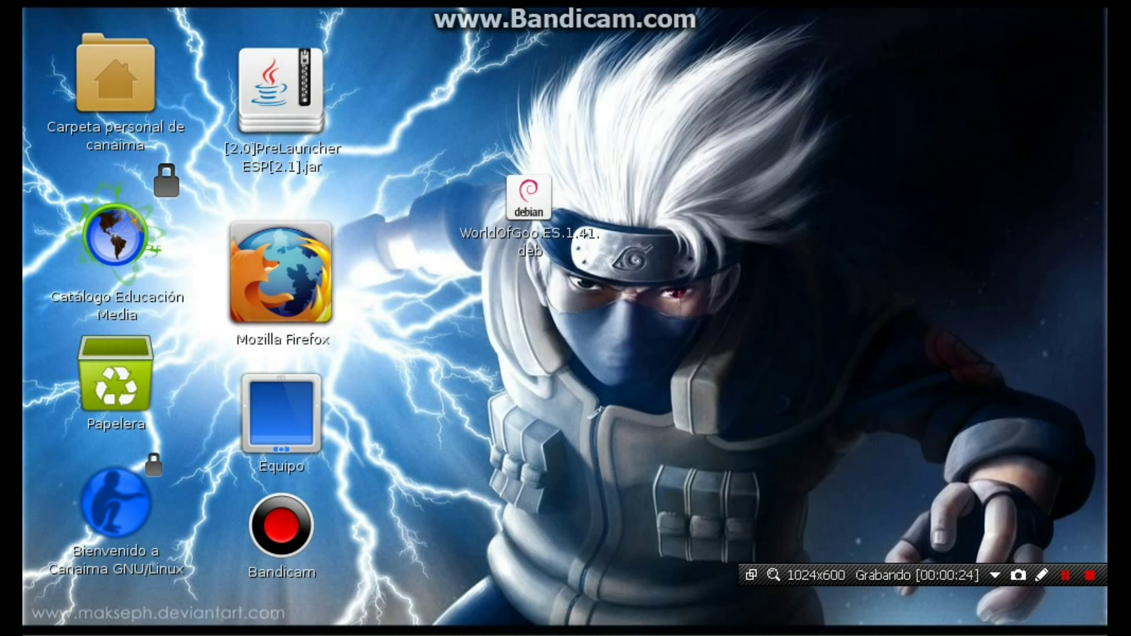
pyautogui.moveTo(431, 120); pyautogui.dragTo(665, 343)
pyautogui.moveTo(704, 378); pyautogui.dragTo(389, 71)
pyautogui.click(388, 71)
pyautogui.click(529, 203)
pyautogui.moveTo(529, 197); pyautogui.dragTo(611, 304)
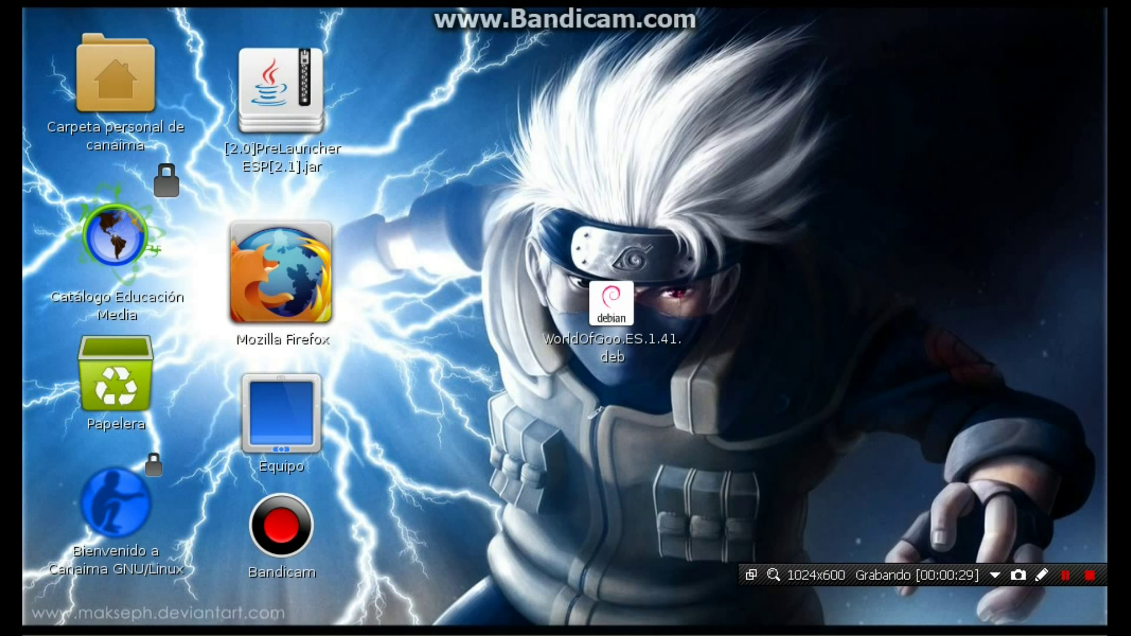
# Allow WorldOfGoo.ES.1.41.deb to be executed as a program through its file permissions, and close its properties
pyautogui.rightClick(621, 309)
pyautogui.click(695, 442)
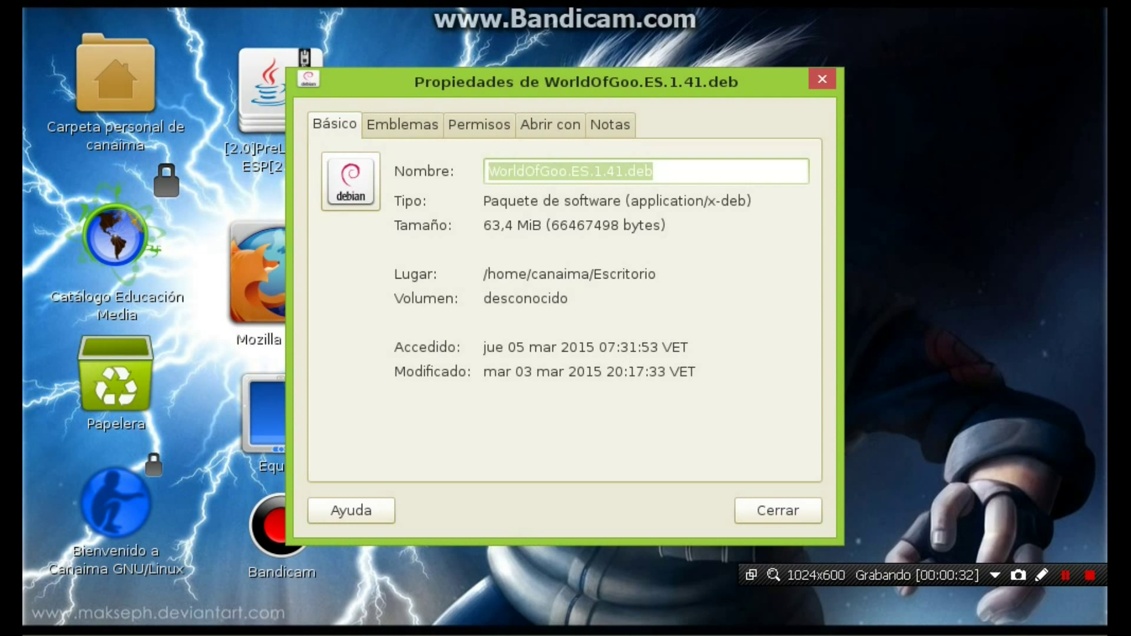
pyautogui.click(479, 124)
pyautogui.click(480, 397)
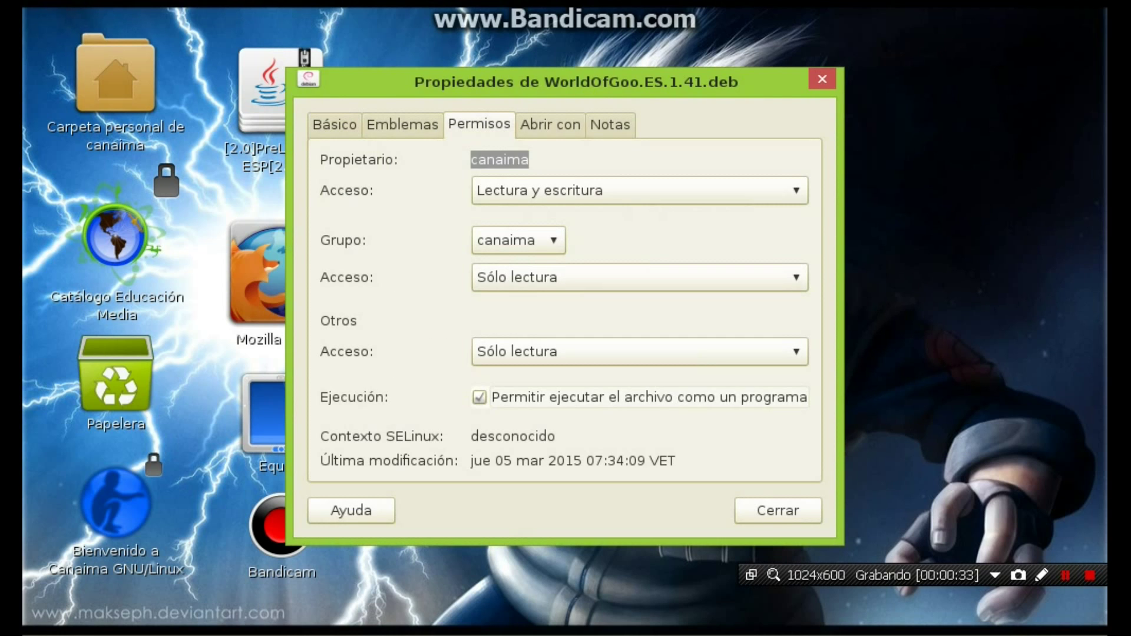
pyautogui.press('Escape')
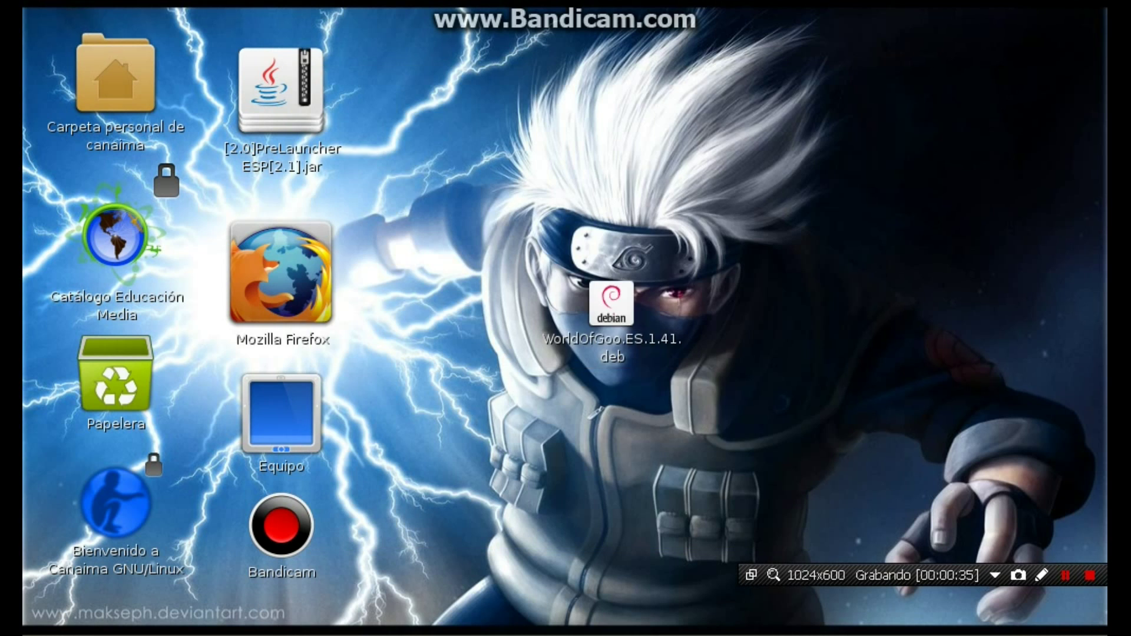
# Open the WorldOfGoo.ES.1.41.deb package with the GDebi package installer and reposition the installer window
pyautogui.rightClick(577, 321)
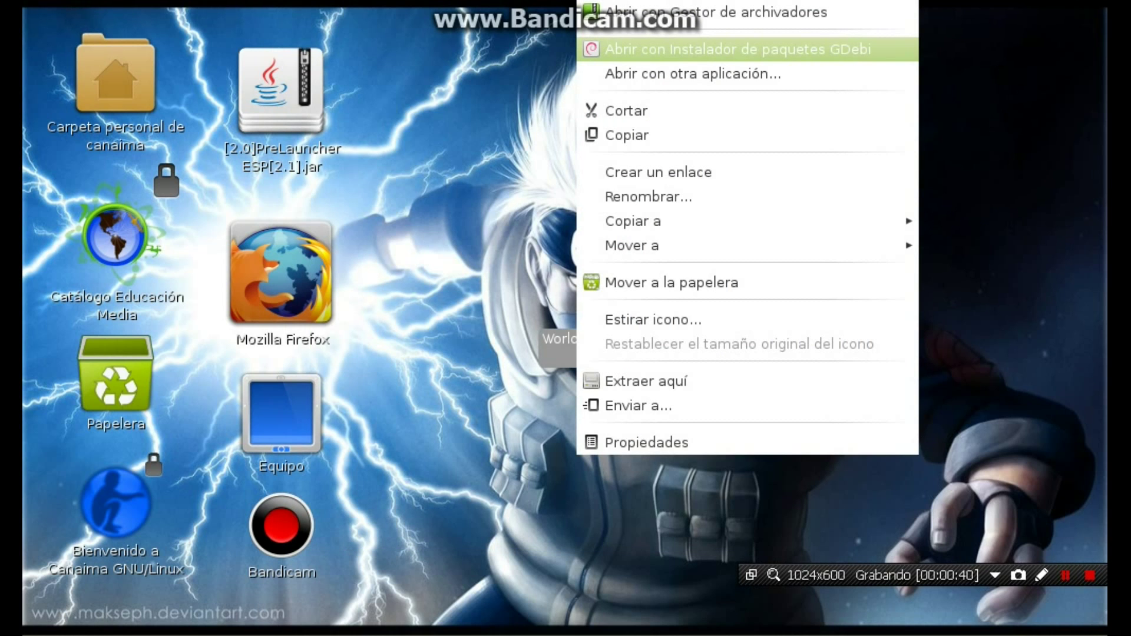
pyautogui.click(737, 49)
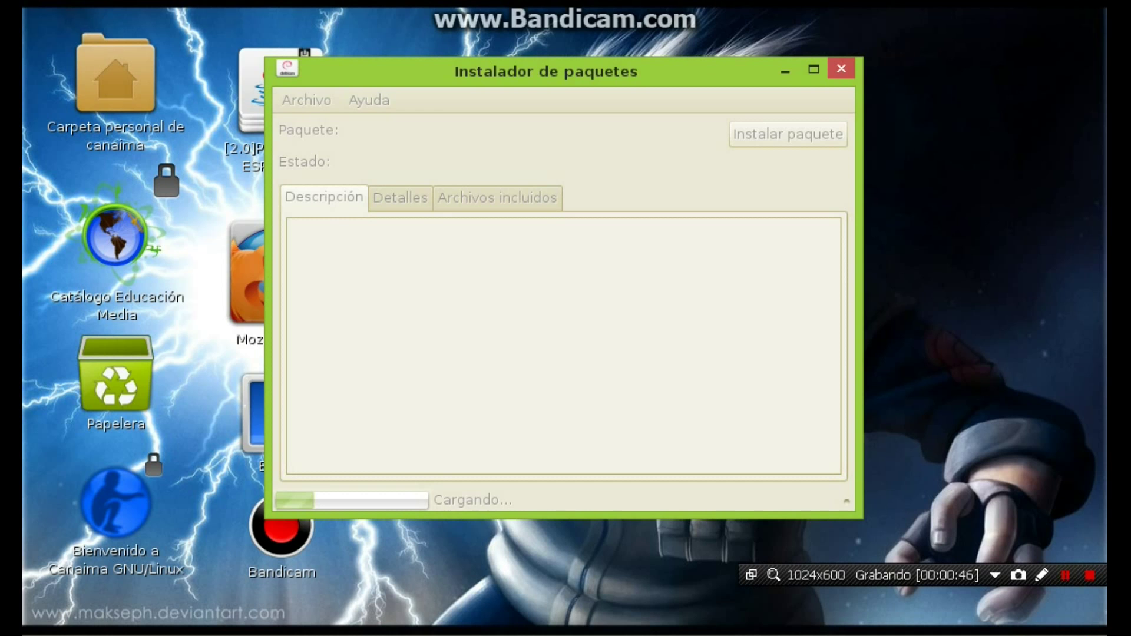
pyautogui.moveTo(546, 71); pyautogui.dragTo(506, 30)
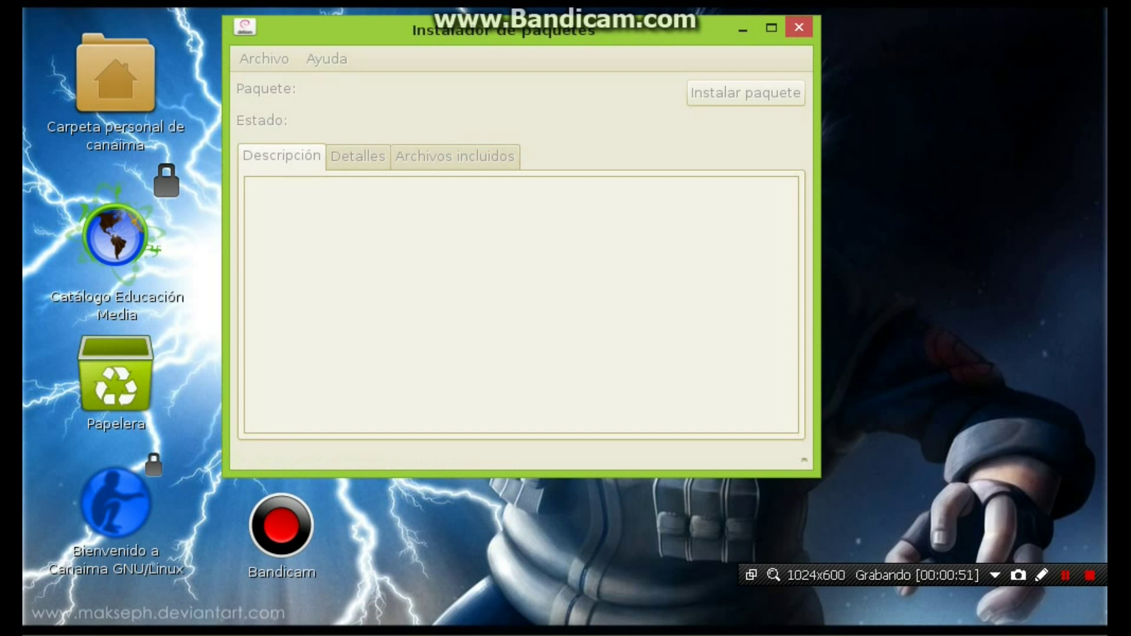
pyautogui.moveTo(506, 29); pyautogui.dragTo(523, 82)
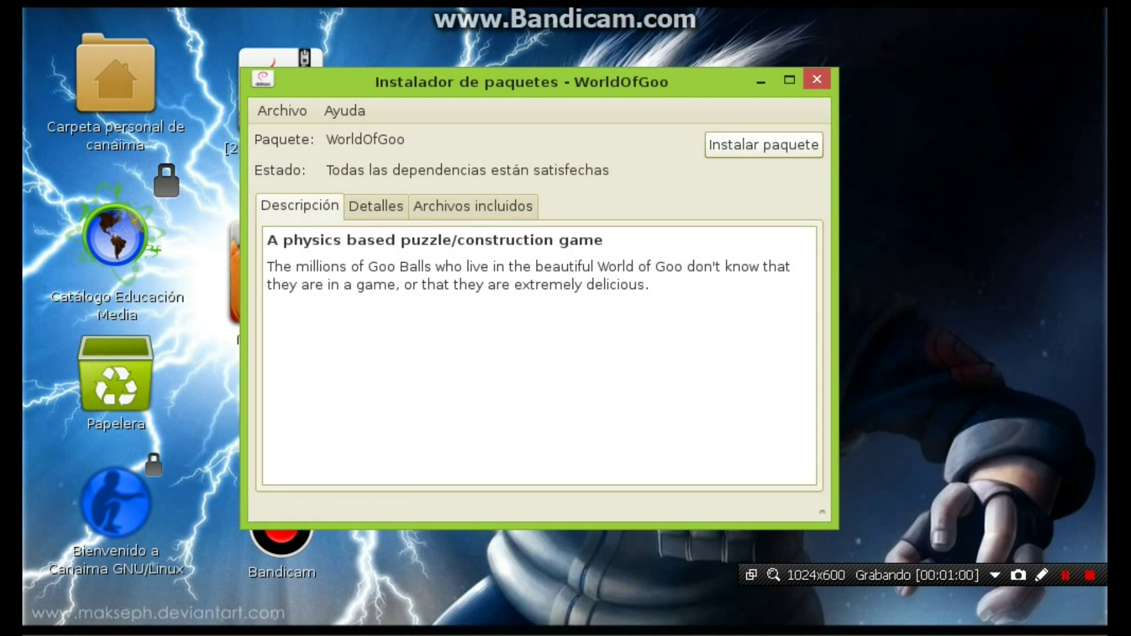
# Install the WorldOfGoo package, entering the password that unlocks the default keyring, and close the installer
pyautogui.click(763, 145)
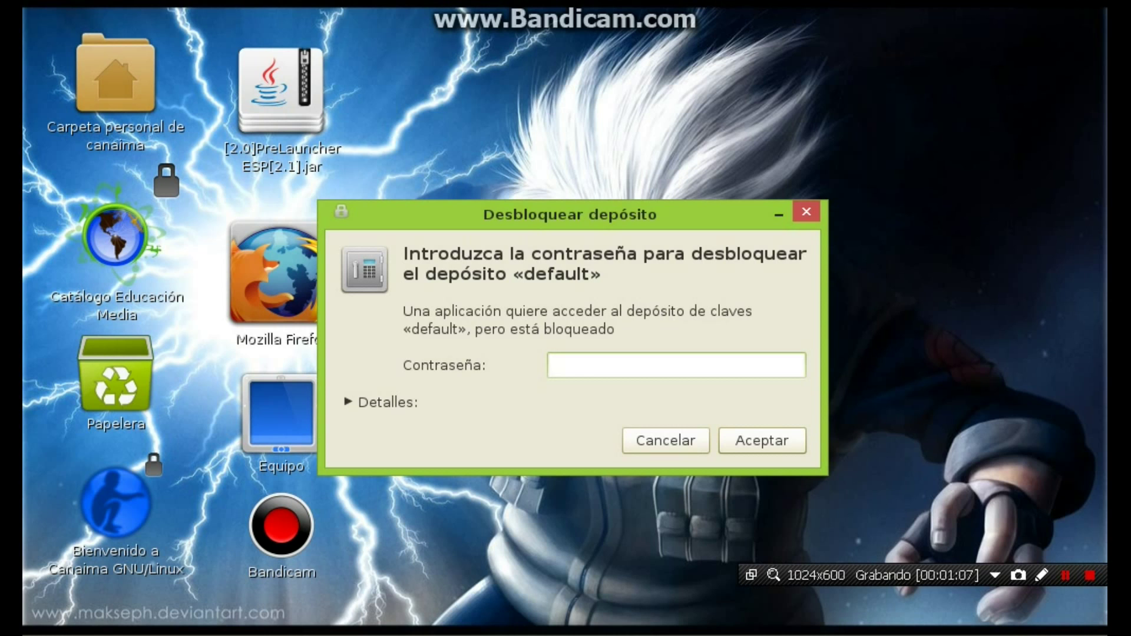
pyautogui.write('***')
pyautogui.press('Return')
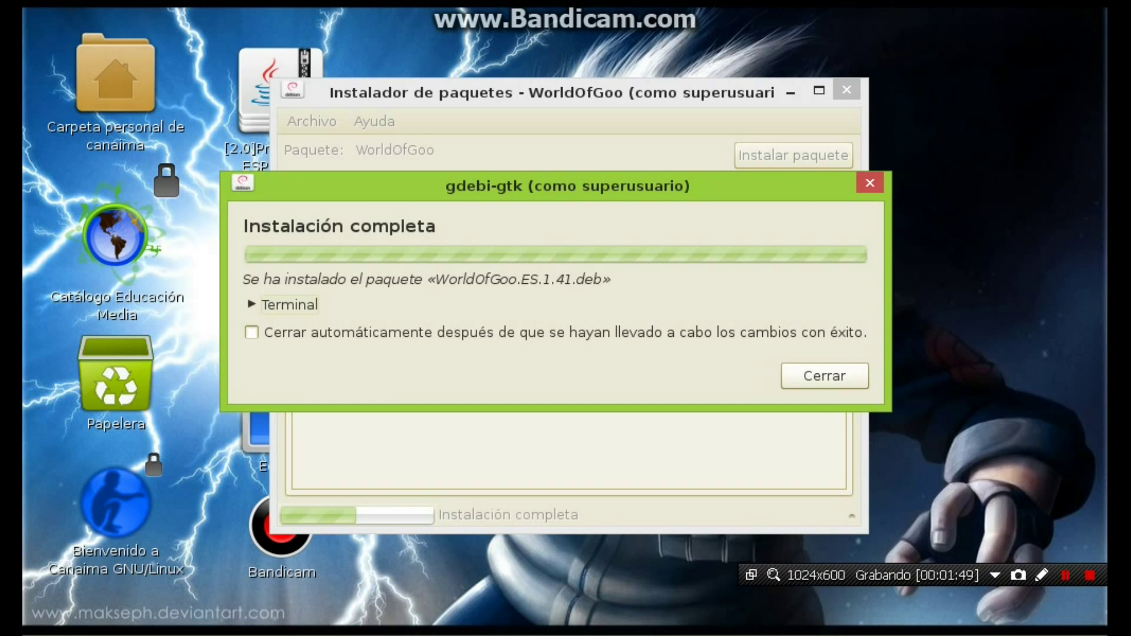
pyautogui.moveTo(567, 186); pyautogui.dragTo(539, 167)
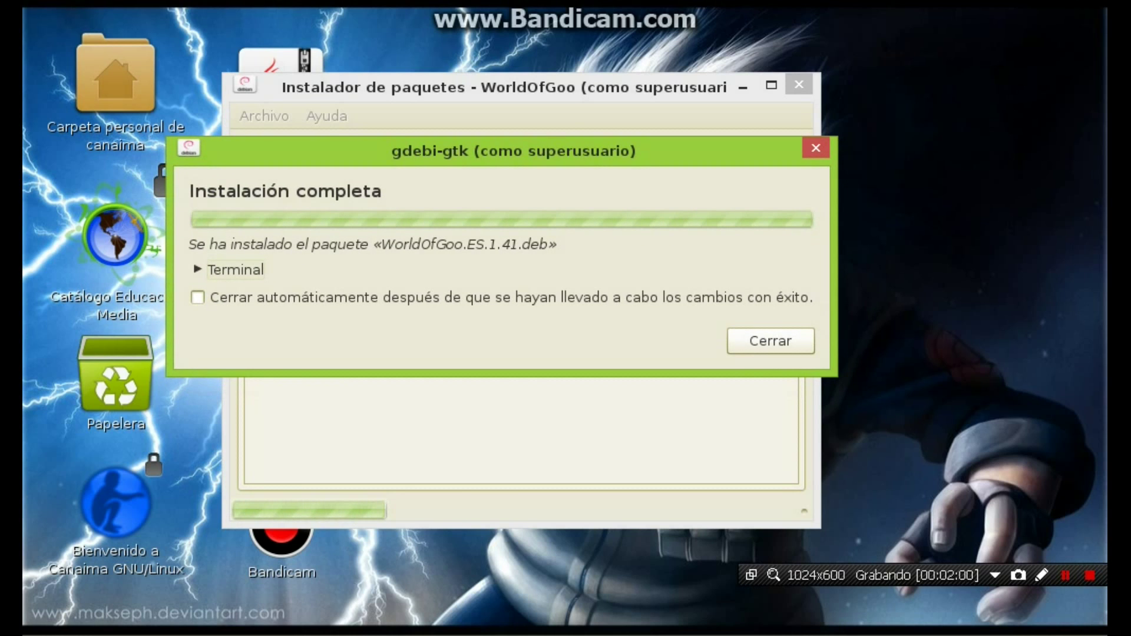
pyautogui.press('Escape')
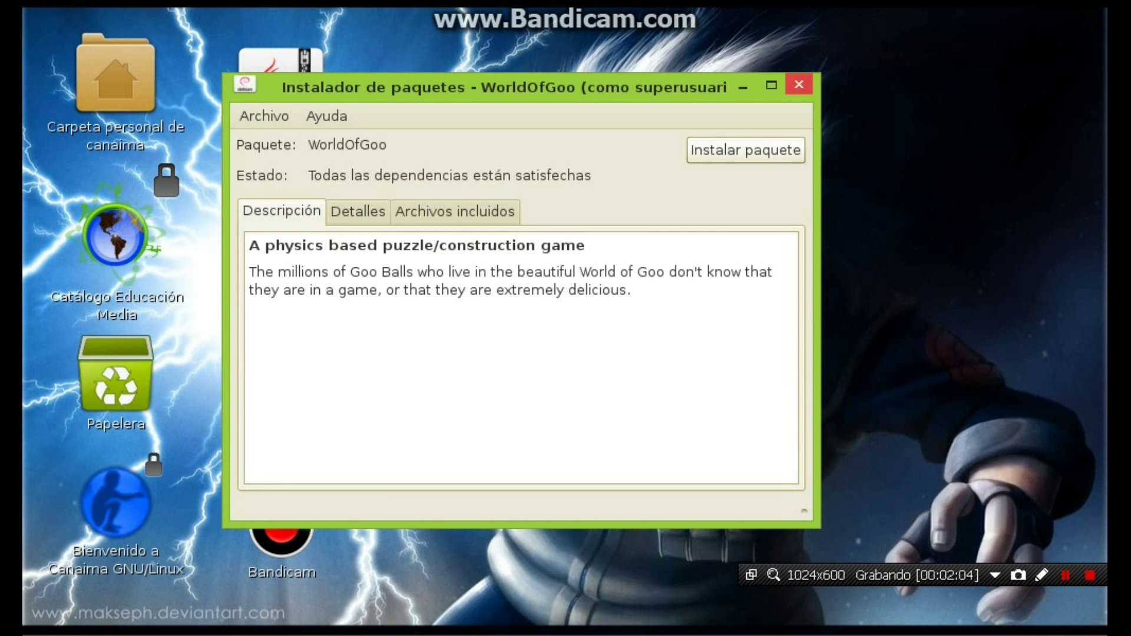
pyautogui.click(798, 85)
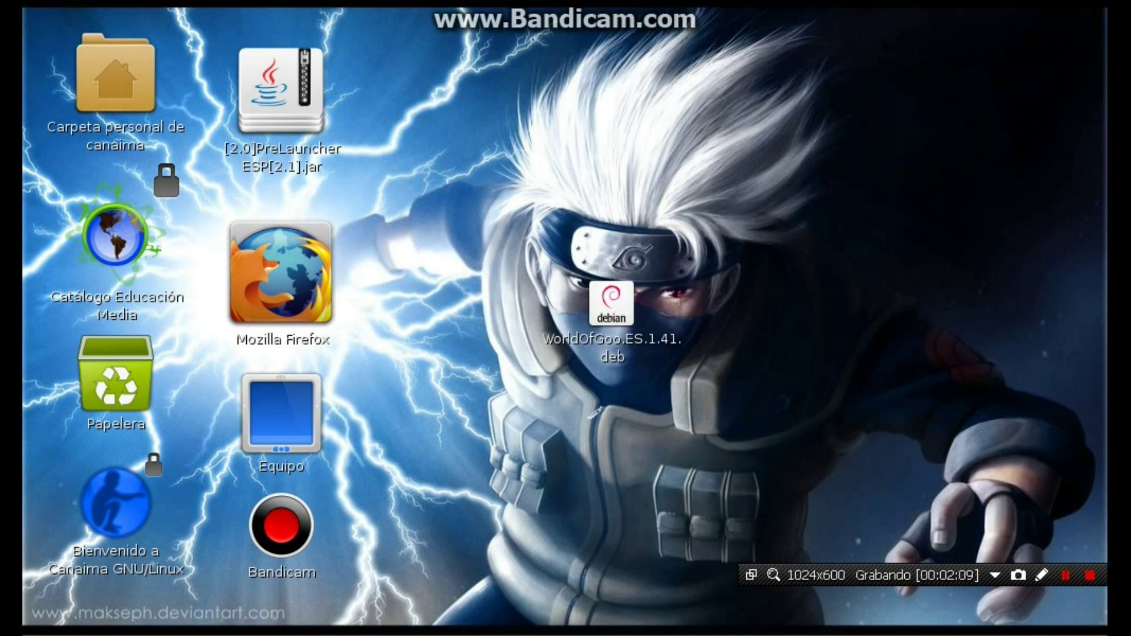
# Launch World of Goo from the installed games and open its player profile selection
pyautogui.click(35, 623)
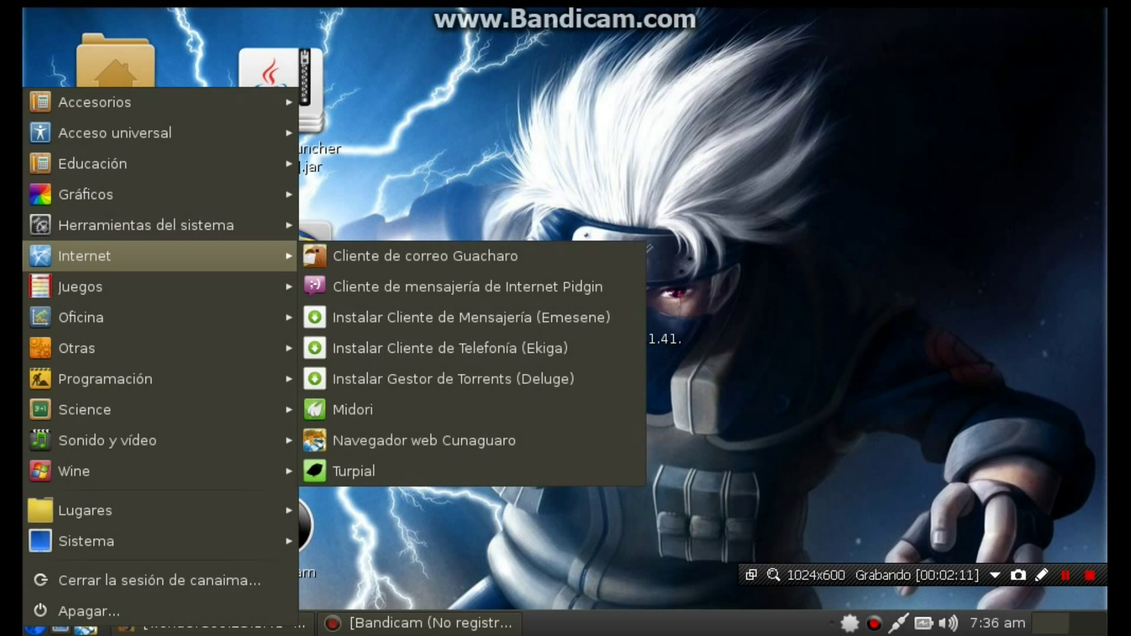
pyautogui.press('Escape')
pyautogui.click(36, 623)
pyautogui.moveTo(159, 271)
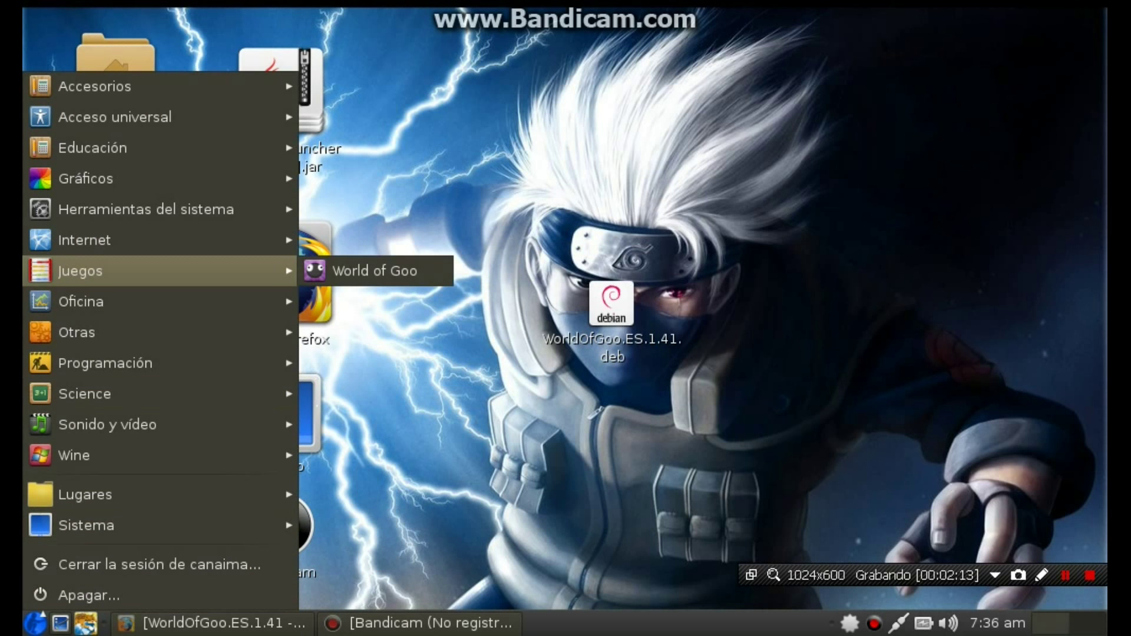
pyautogui.click(365, 271)
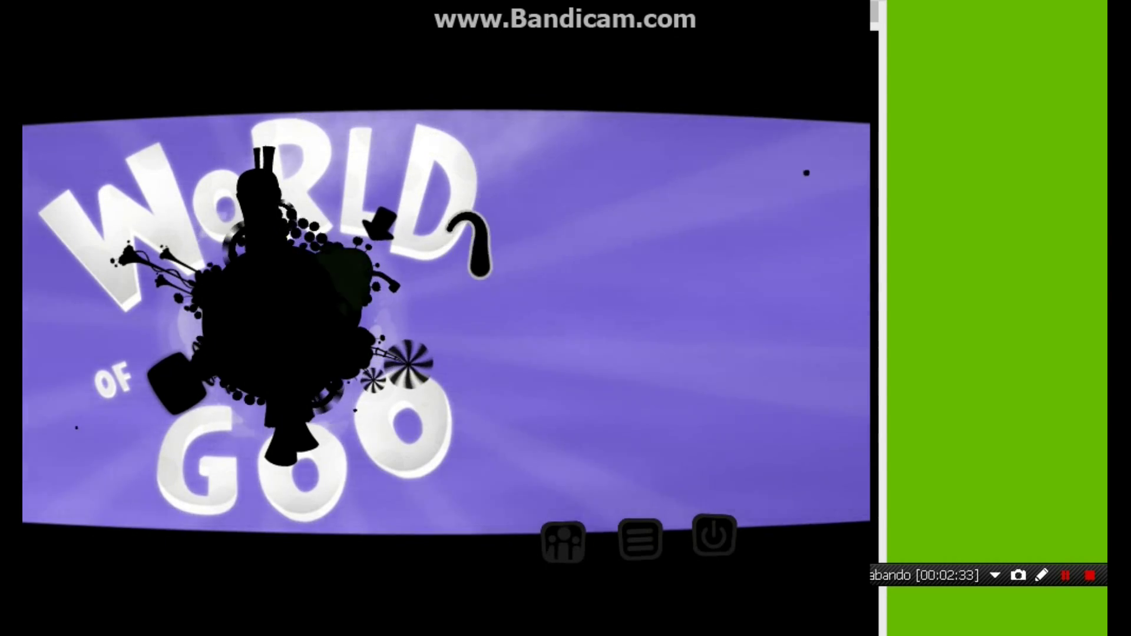
pyautogui.click(562, 547)
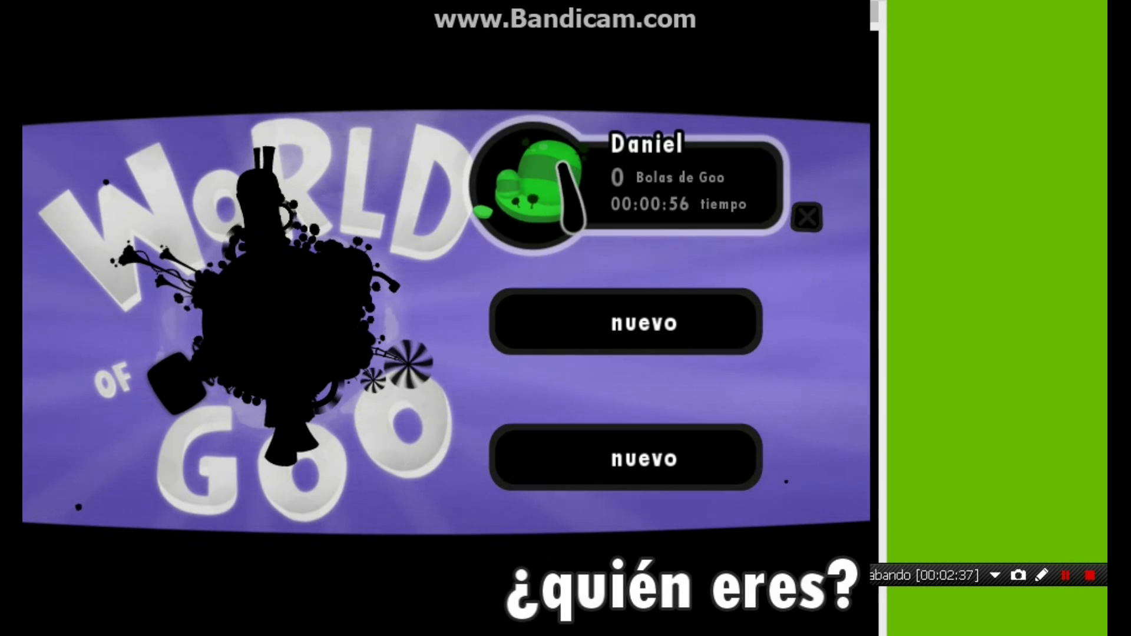
pyautogui.click(576, 352)
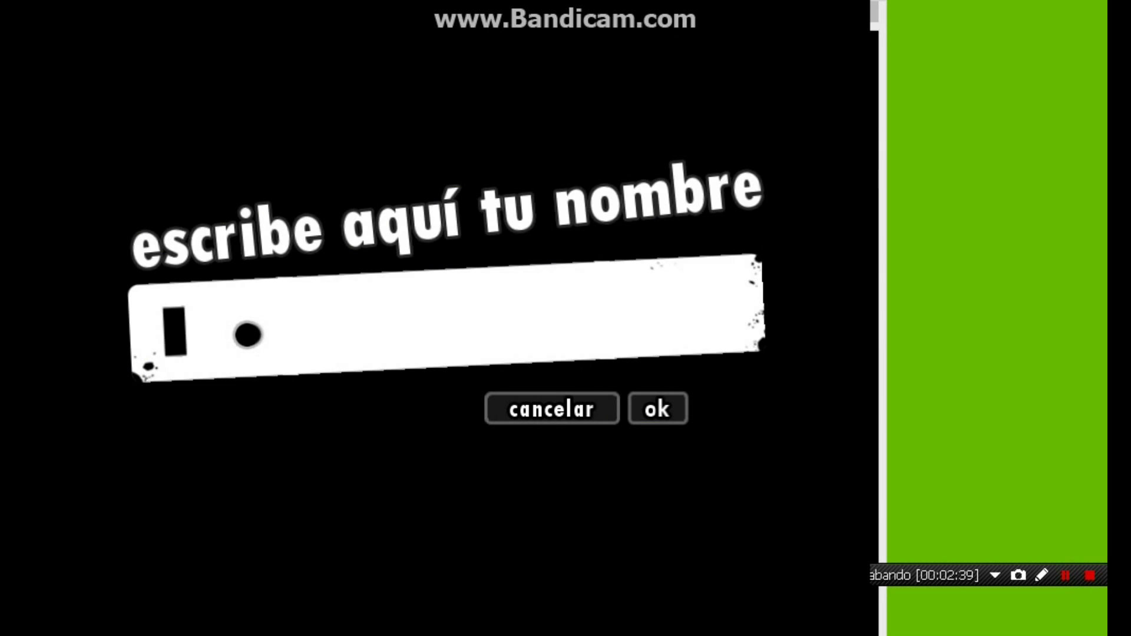
pyautogui.write('Daniel')
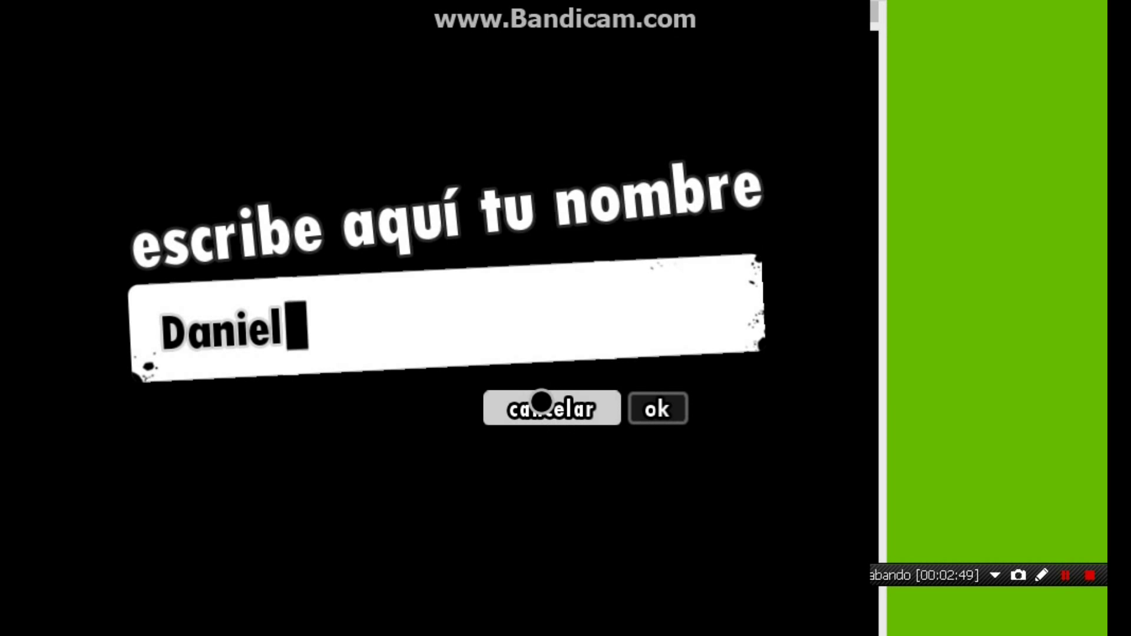
pyautogui.click(540, 416)
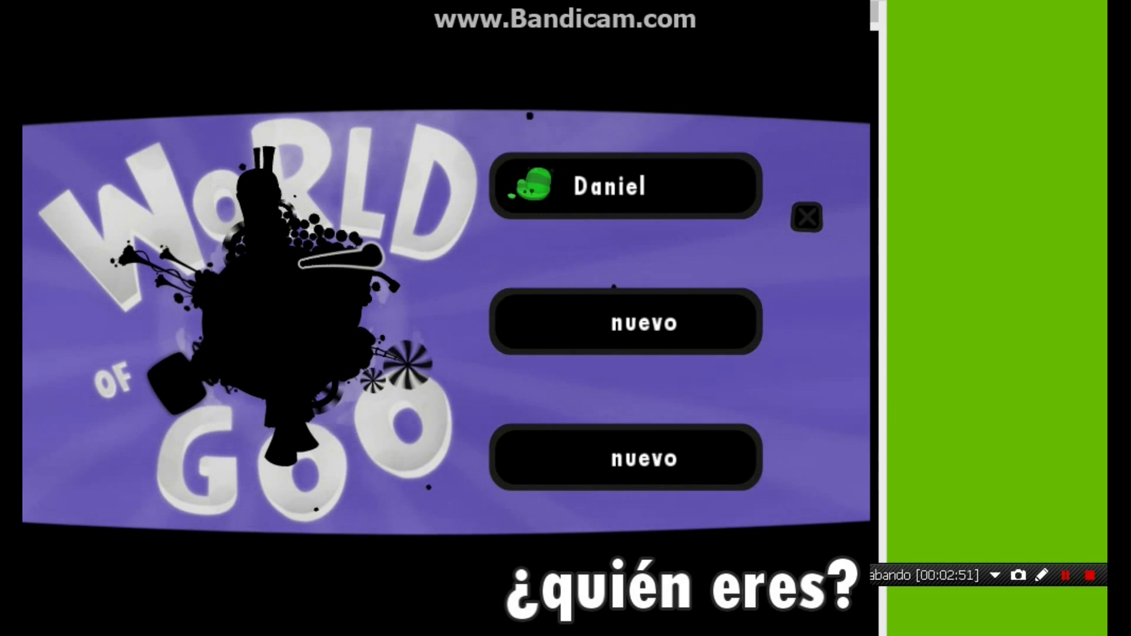
# Choose the existing player profile and start the first level of Chapter 1
pyautogui.click(571, 196)
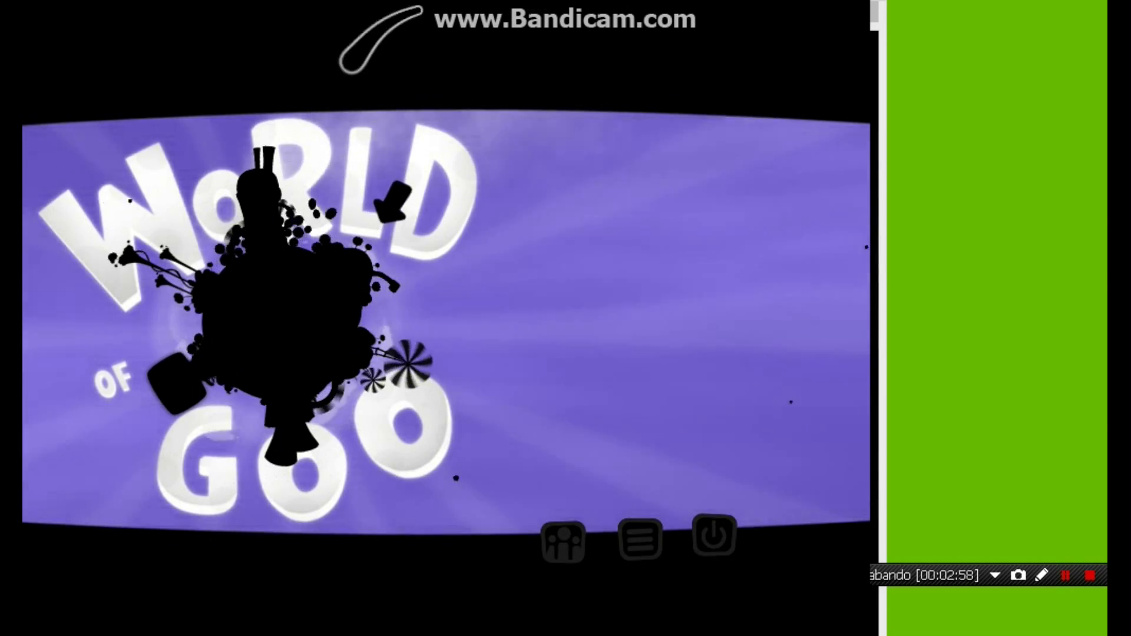
pyautogui.moveTo(342, 277)
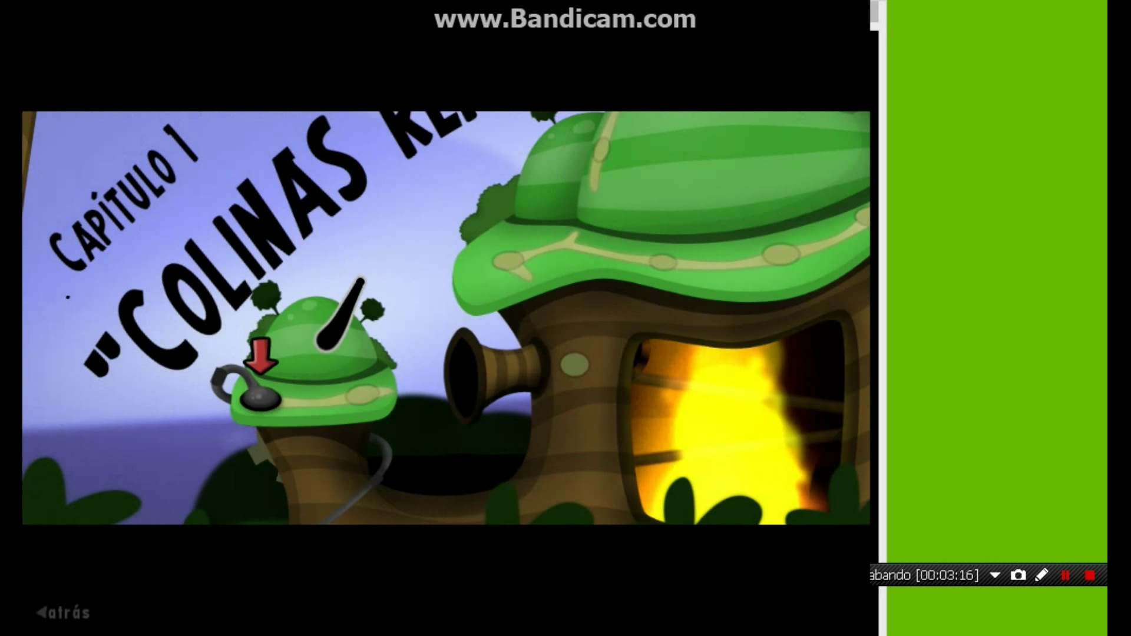
pyautogui.click(262, 399)
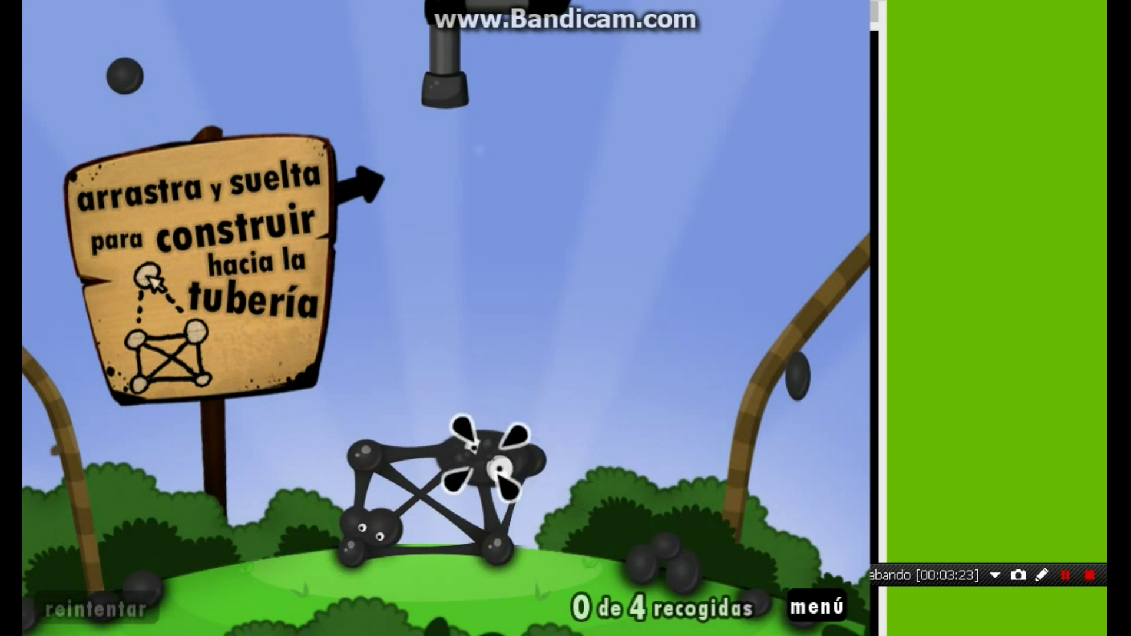
# Attach goo balls on top of the starting structure to build a tower up to the pipe
pyautogui.moveTo(516, 458); pyautogui.dragTo(585, 277)
pyautogui.moveTo(498, 421); pyautogui.dragTo(489, 340)
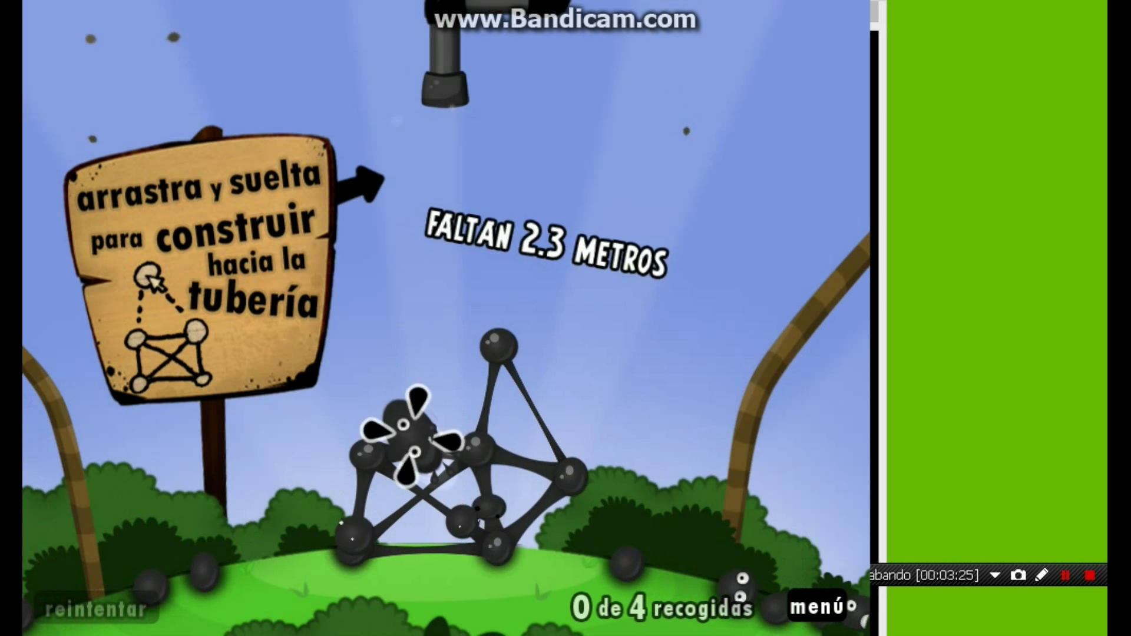
pyautogui.moveTo(422, 446); pyautogui.dragTo(377, 297)
pyautogui.moveTo(496, 408); pyautogui.dragTo(407, 302)
pyautogui.moveTo(475, 211); pyautogui.dragTo(479, 206)
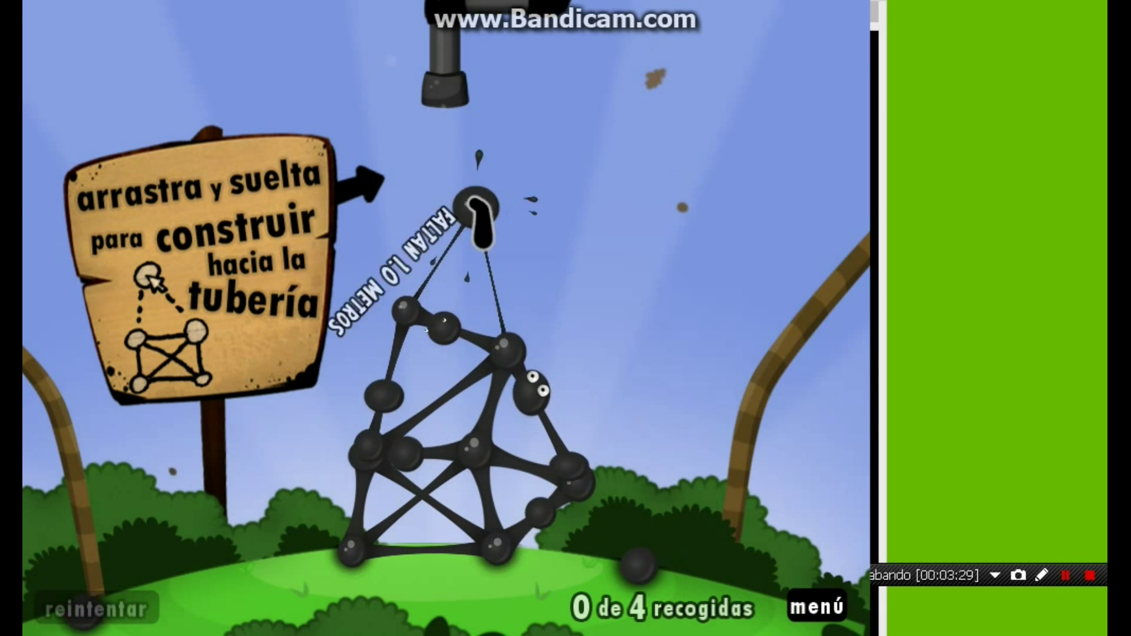
pyautogui.moveTo(462, 324); pyautogui.dragTo(384, 151)
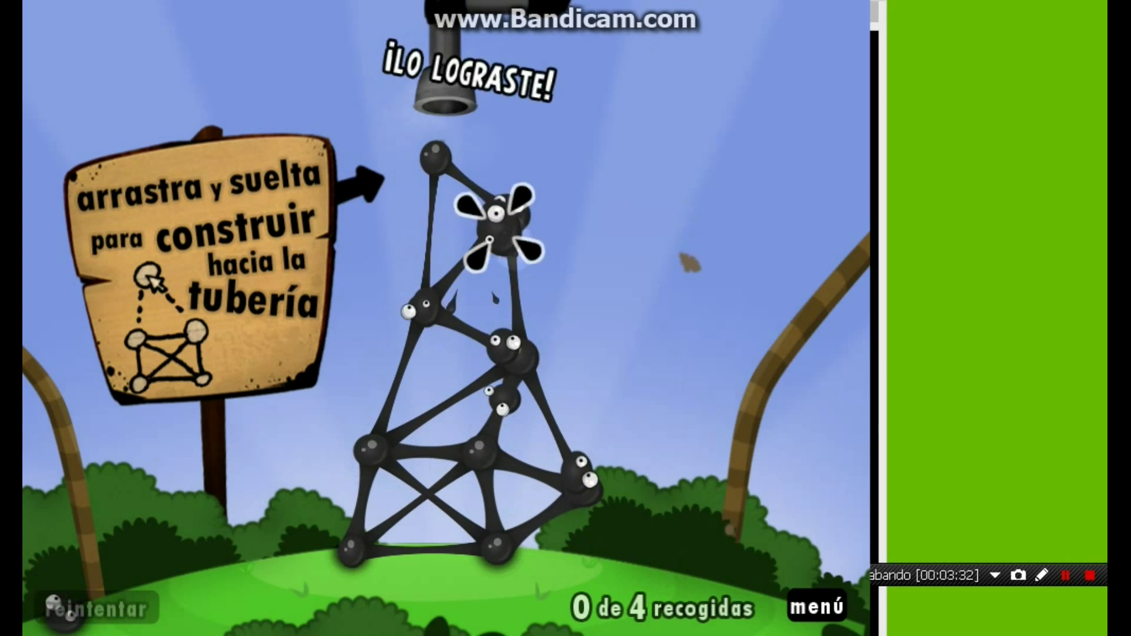